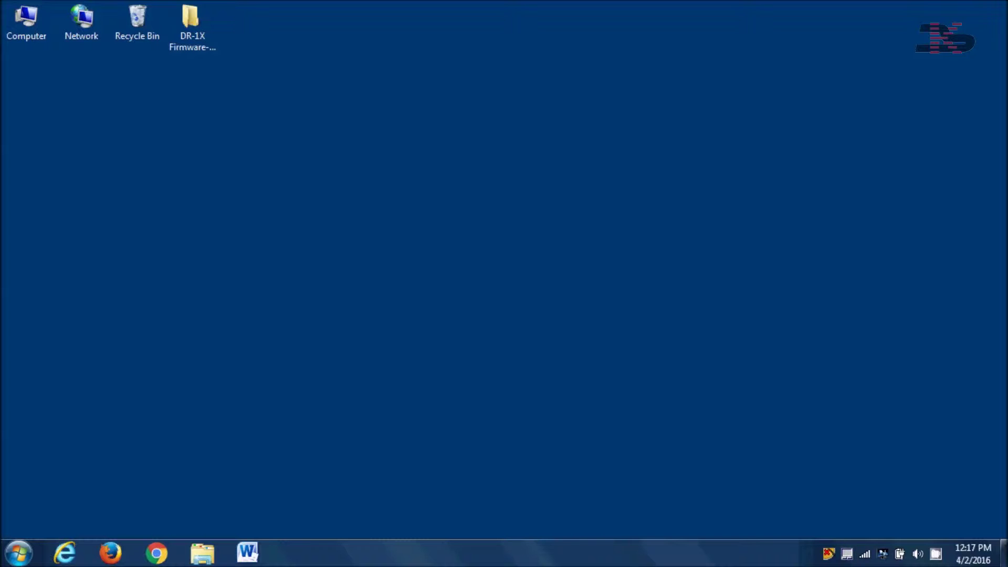
# Open Device Manager in Computer Management and expand Ports (COM & LPT) to examine the installed ports.
pyautogui.click(26, 21)
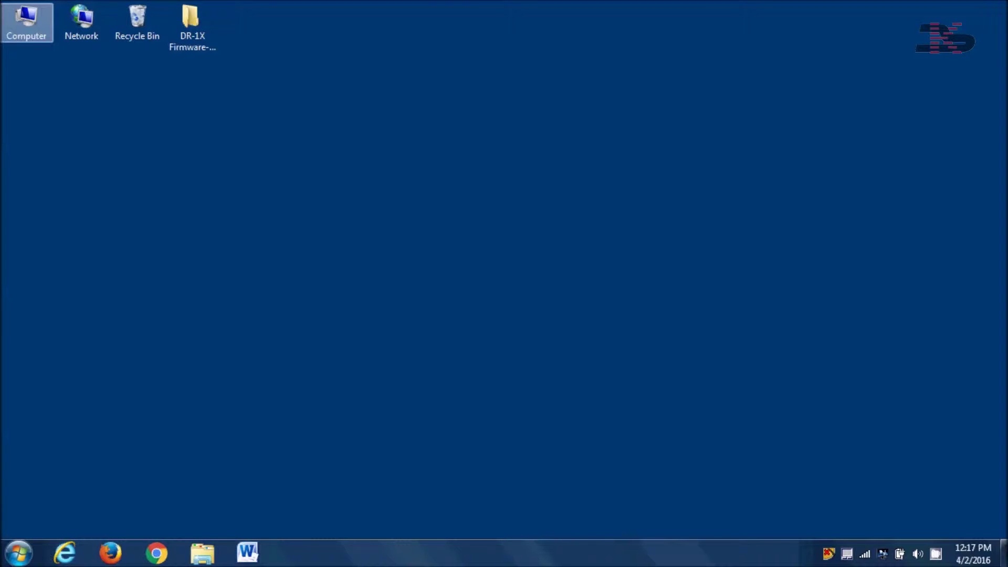
pyautogui.rightClick(29, 23)
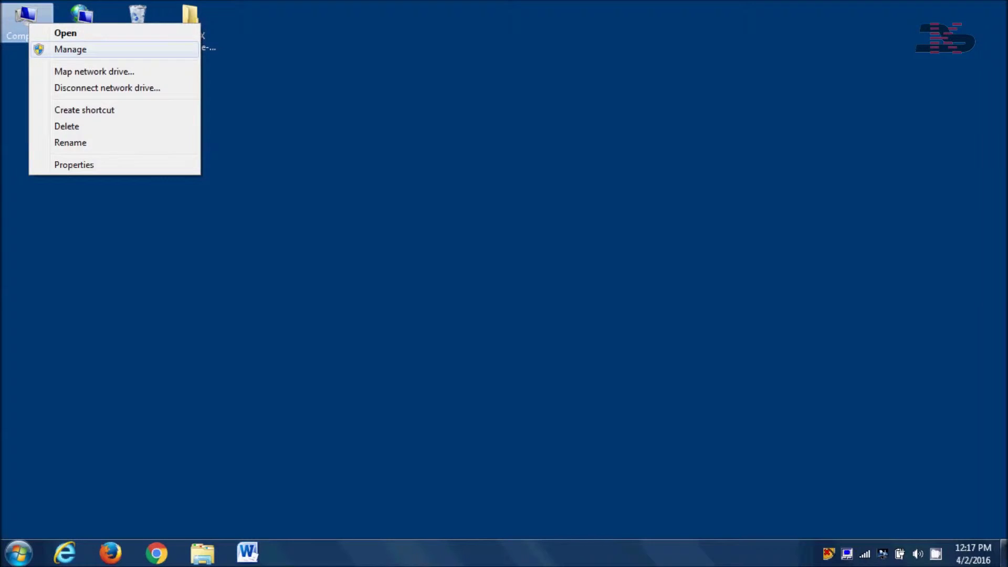
pyautogui.click(70, 49)
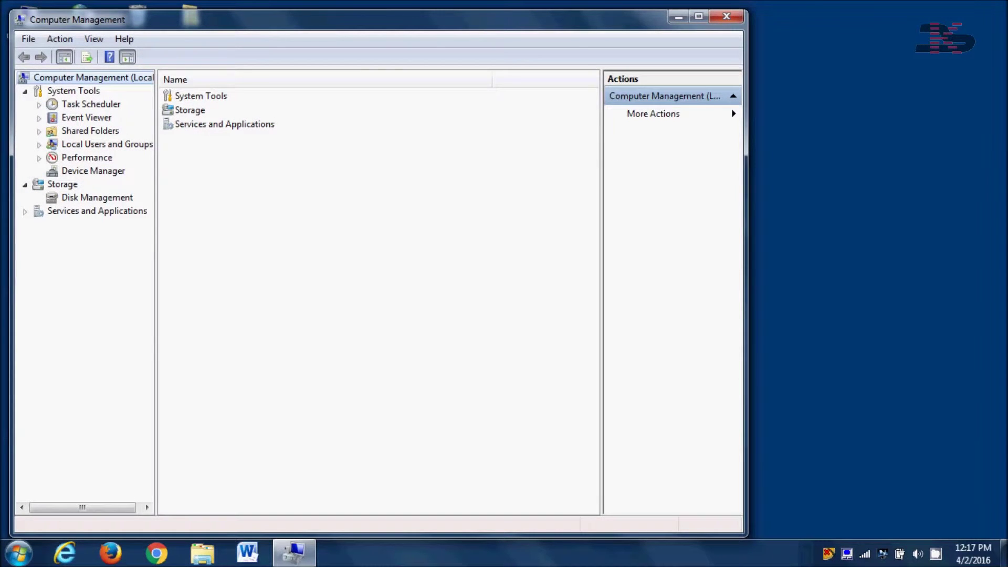
pyautogui.click(93, 171)
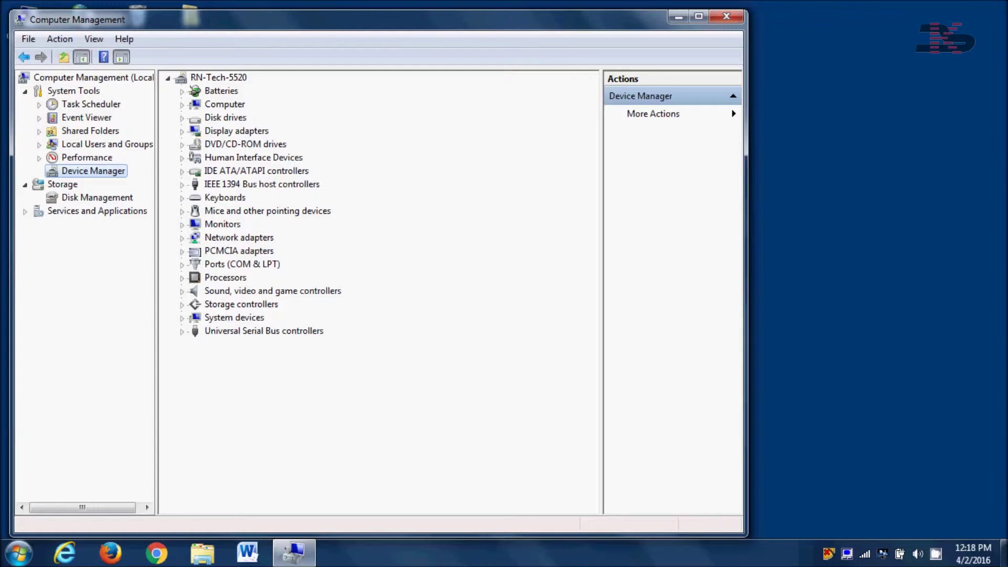
pyautogui.click(181, 264)
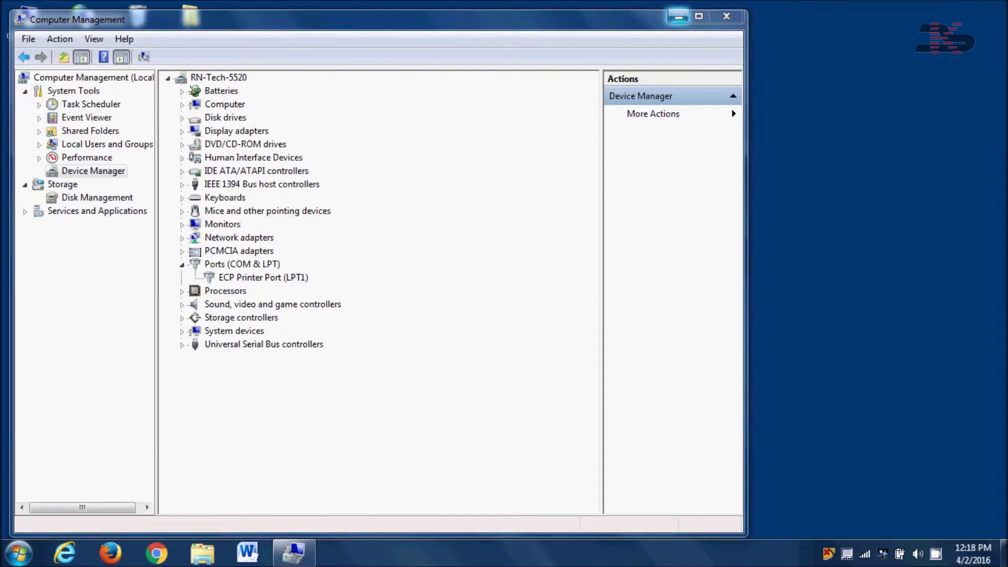
# Extract the SCU-20_USB_Serial_Cable_Driver archive into its own location inside the desktop's DR-1X Firmware-Update folder.
pyautogui.click(678, 16)
pyautogui.doubleClick(190, 27)
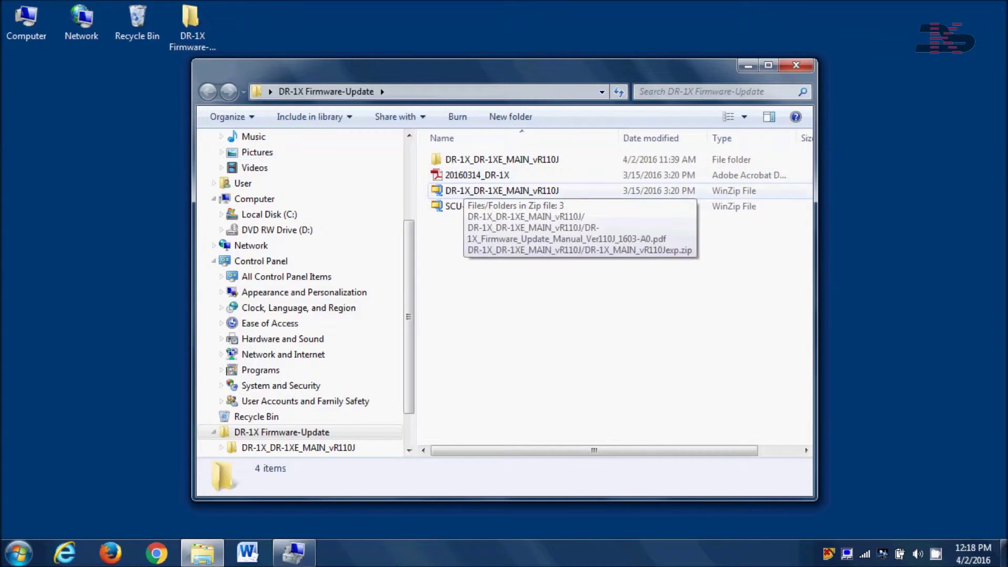
pyautogui.rightClick(473, 206)
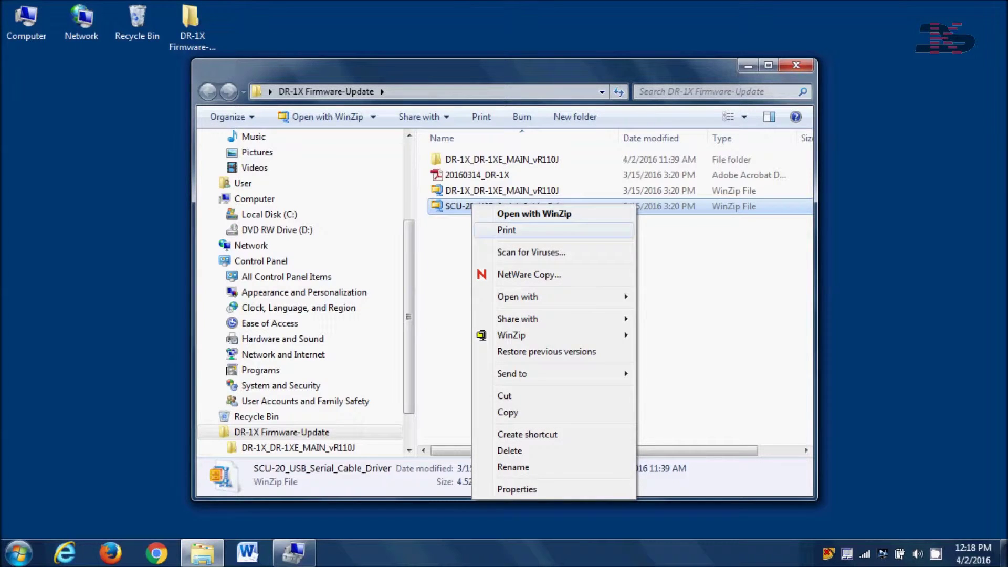
pyautogui.moveTo(512, 335)
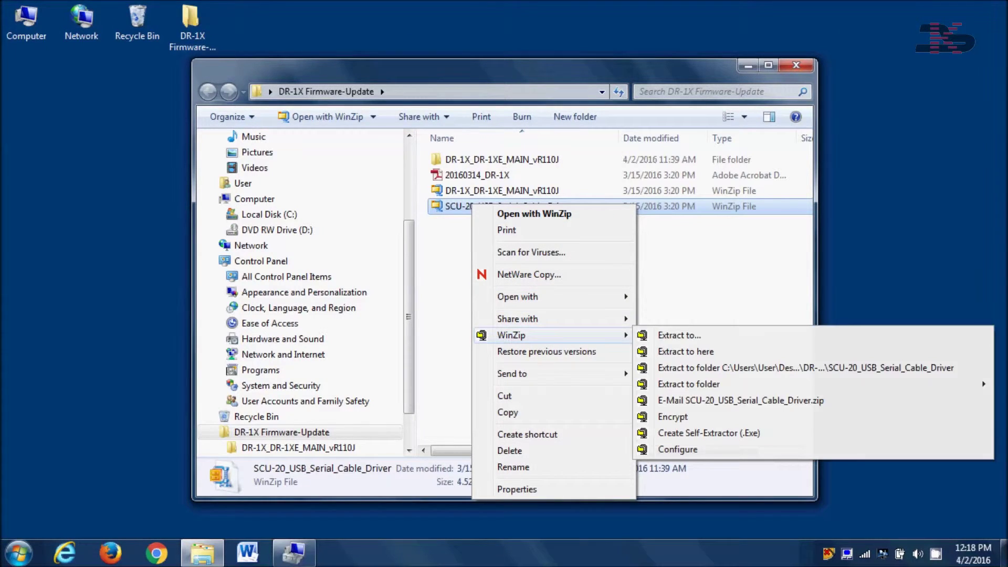
pyautogui.click(685, 351)
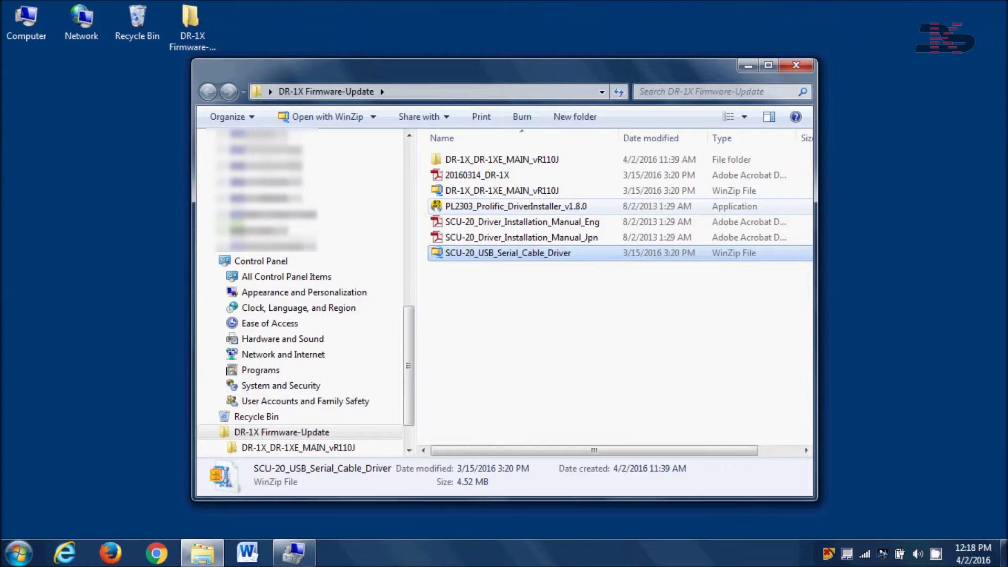
# Run PL2303_Prolific_DriverInstaller_v1.8.0 and complete the PL-2303 USB-to-Serial driver installation.
pyautogui.doubleClick(516, 206)
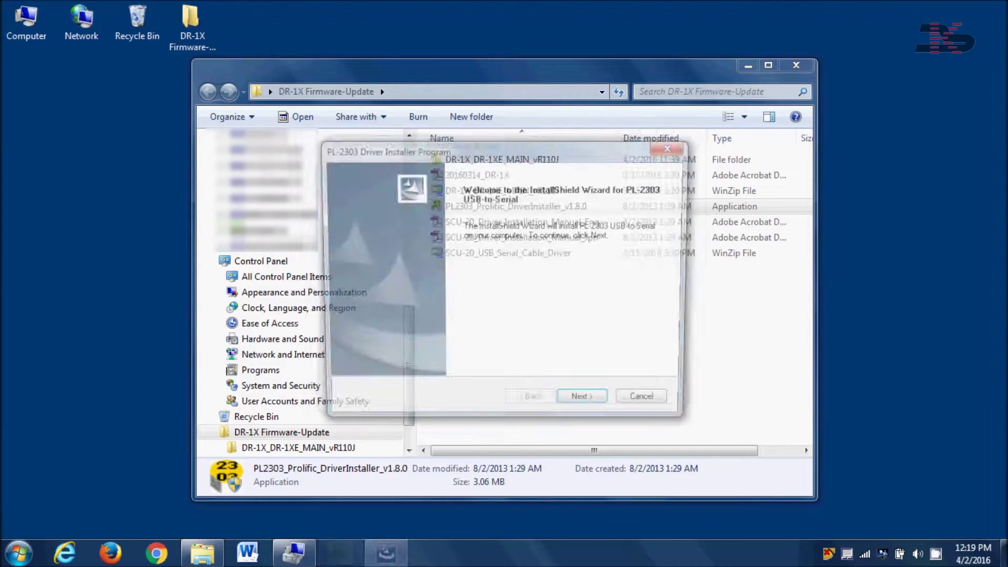
pyautogui.press('Return')
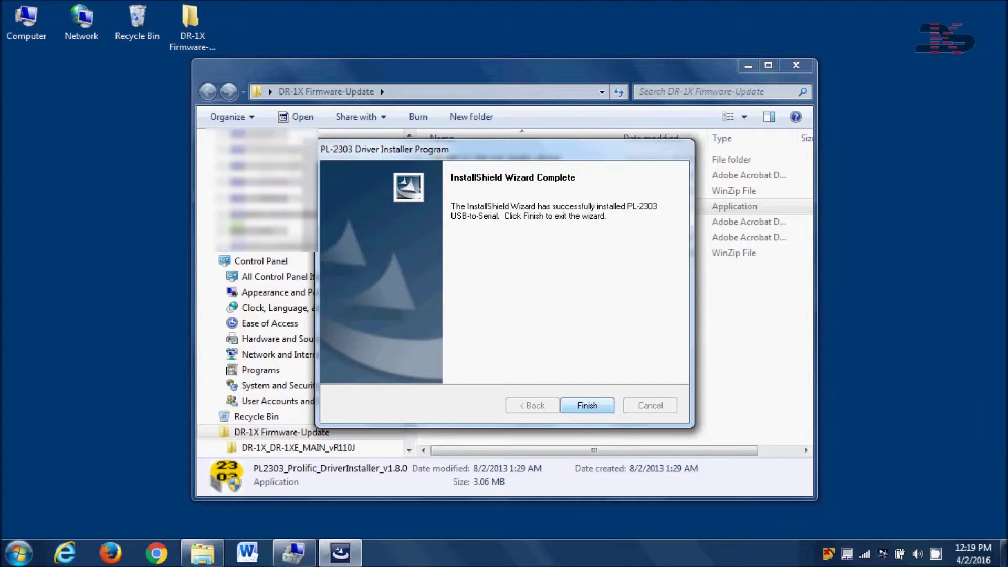
pyautogui.press('Return')
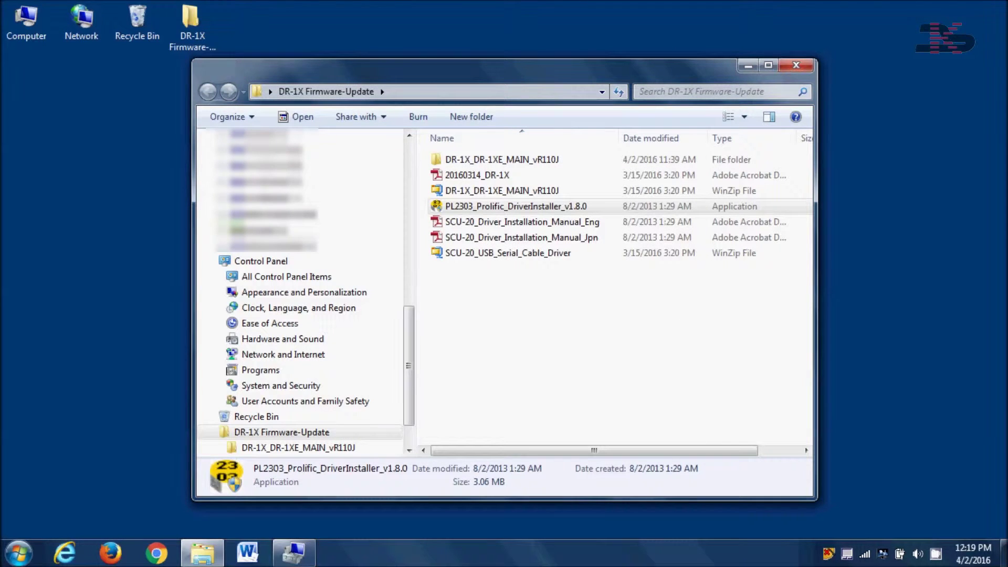
# Return to Computer Management and check the Prolific USB-to-Serial Comm Port entry under Ports (COM & LPT) for its port number.
pyautogui.click(501, 159)
pyautogui.press('super+d')
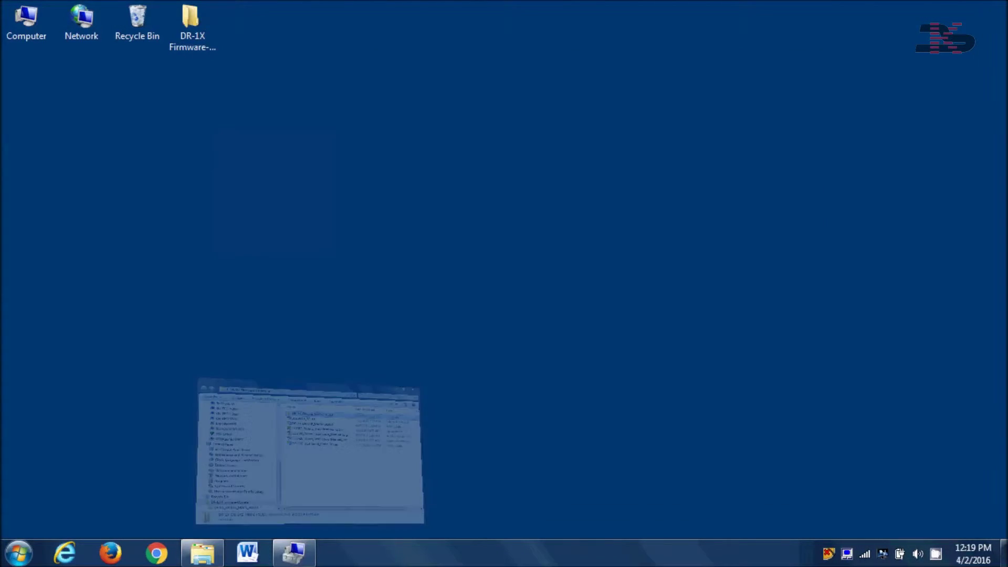
pyautogui.click(294, 553)
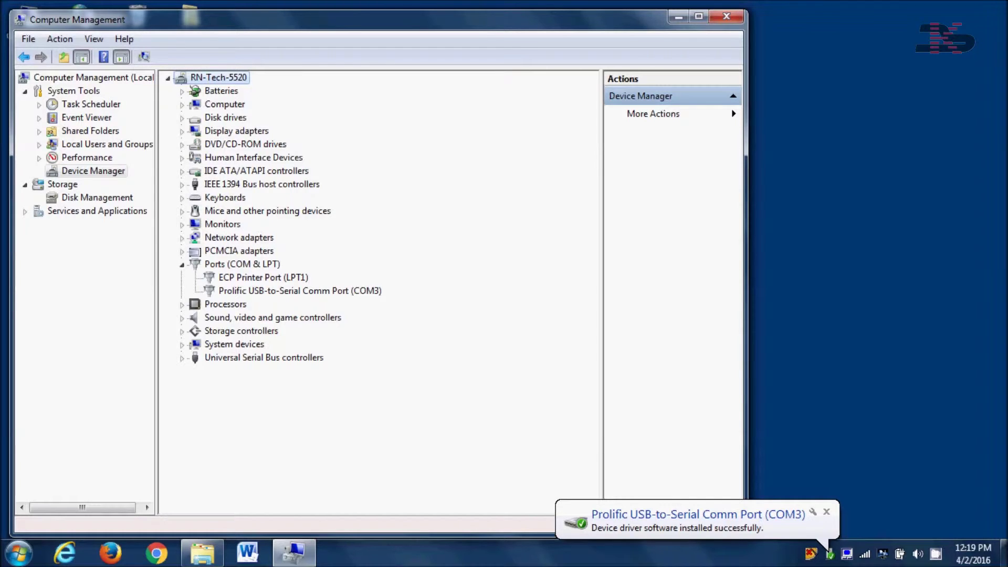
pyautogui.click(299, 290)
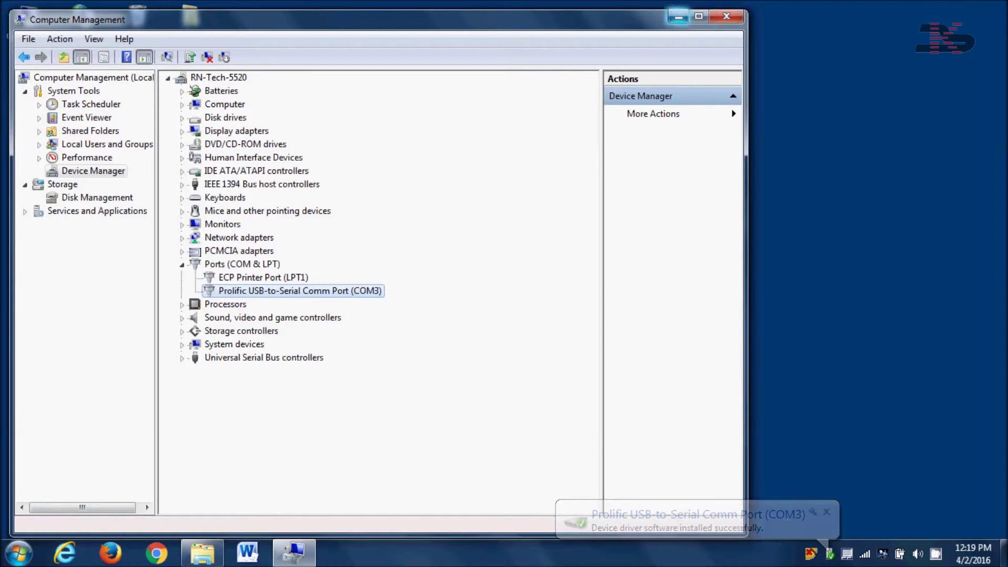
pyautogui.click(678, 17)
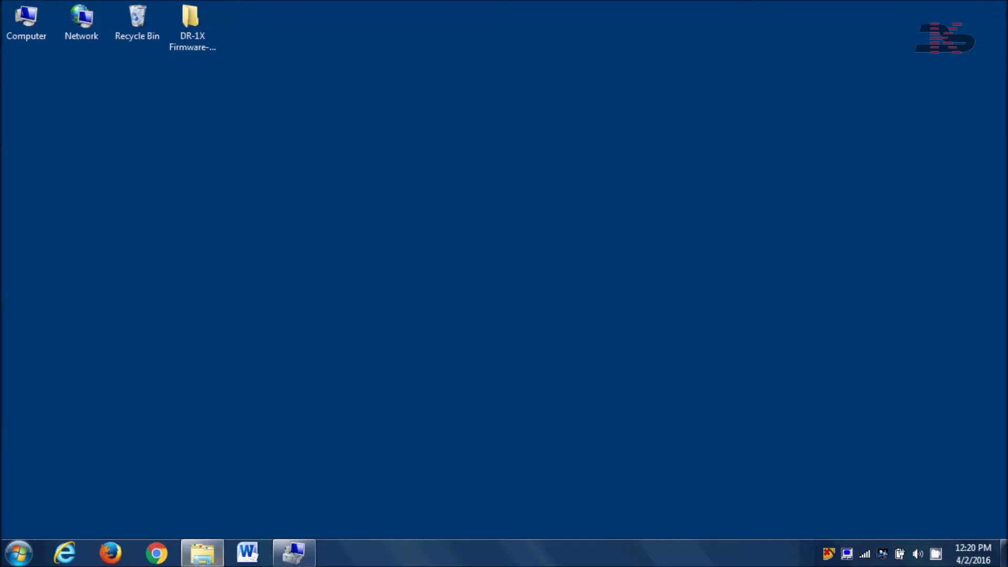
# Launch the DR-1X_MAIN_vR110Jexp application from the nested DR-1X_DR-1XE_MAIN_vR110J folders in DR-1X Firmware-Update.
pyautogui.click(202, 553)
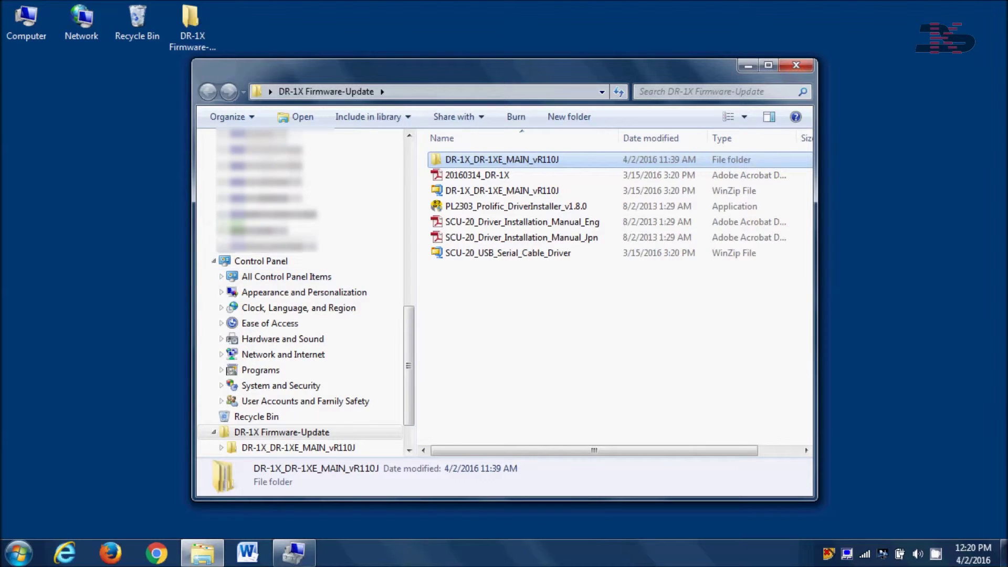
pyautogui.press('Return')
pyautogui.press('Return')
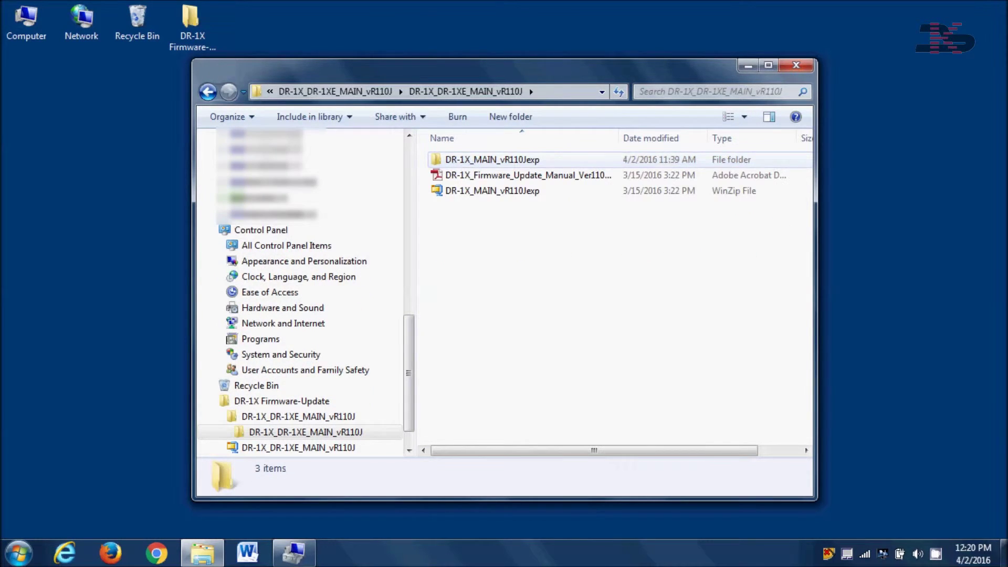
pyautogui.press('Return')
pyautogui.click(492, 159)
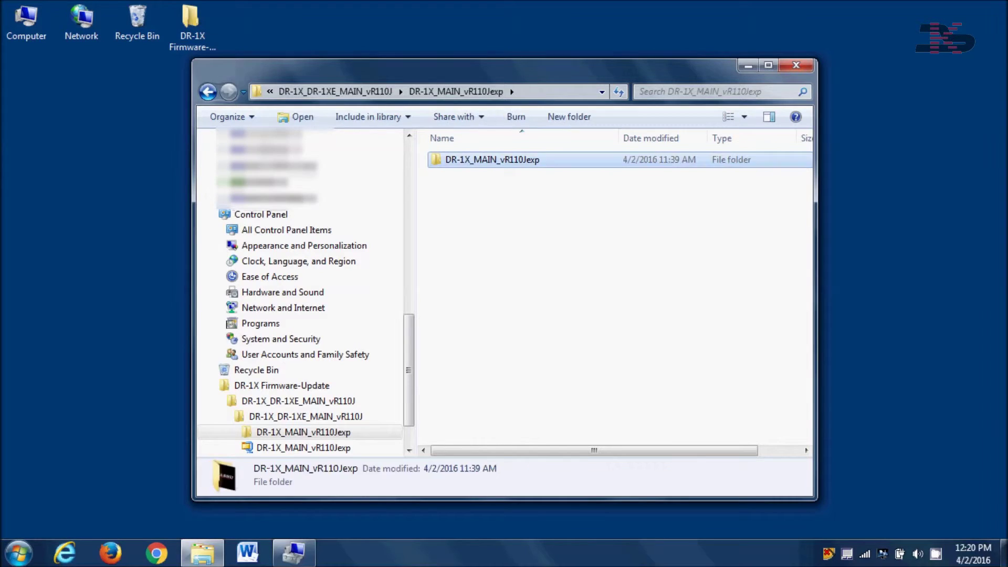
pyautogui.press('Return')
pyautogui.click(492, 159)
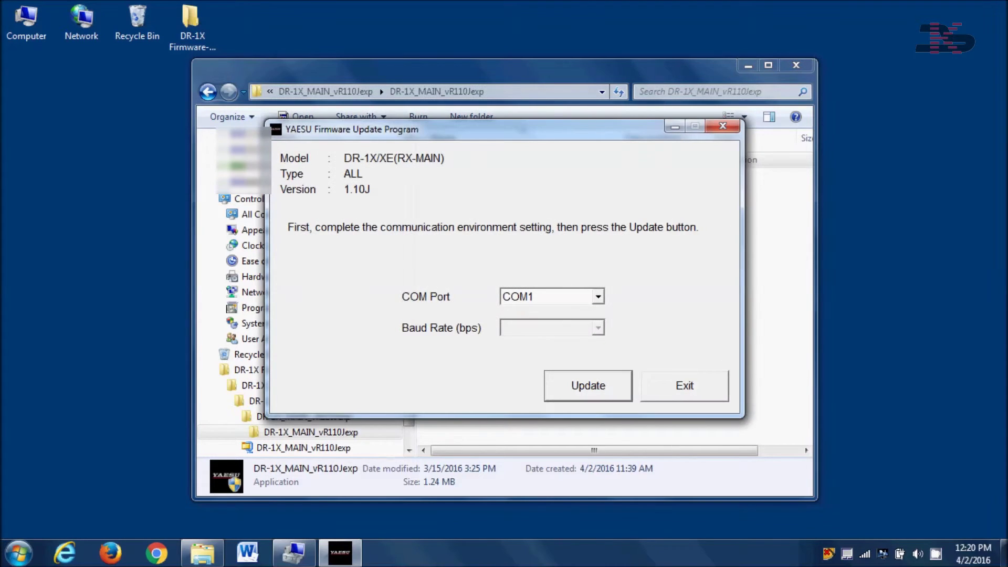
# Set the firmware updater's COM port to COM3 and check it against the port listed in Computer Management.
pyautogui.hotkey('alt', 'Down')
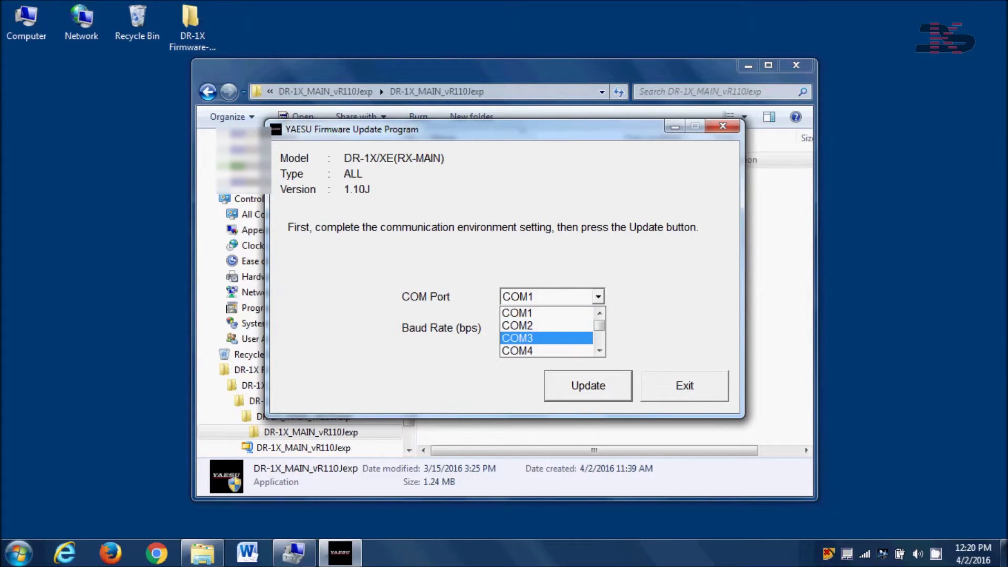
pyautogui.press('Return')
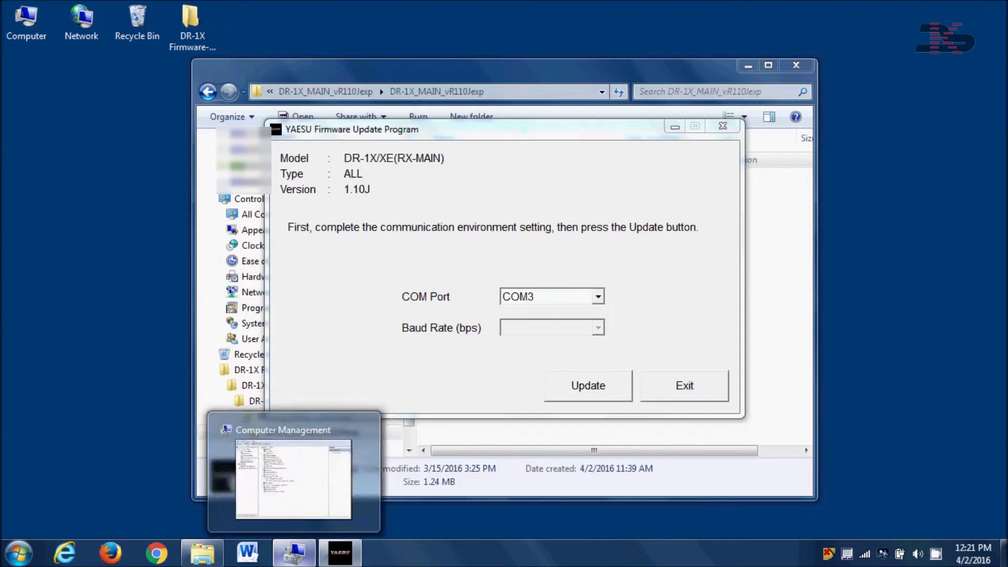
pyautogui.click(294, 552)
pyautogui.click(294, 552)
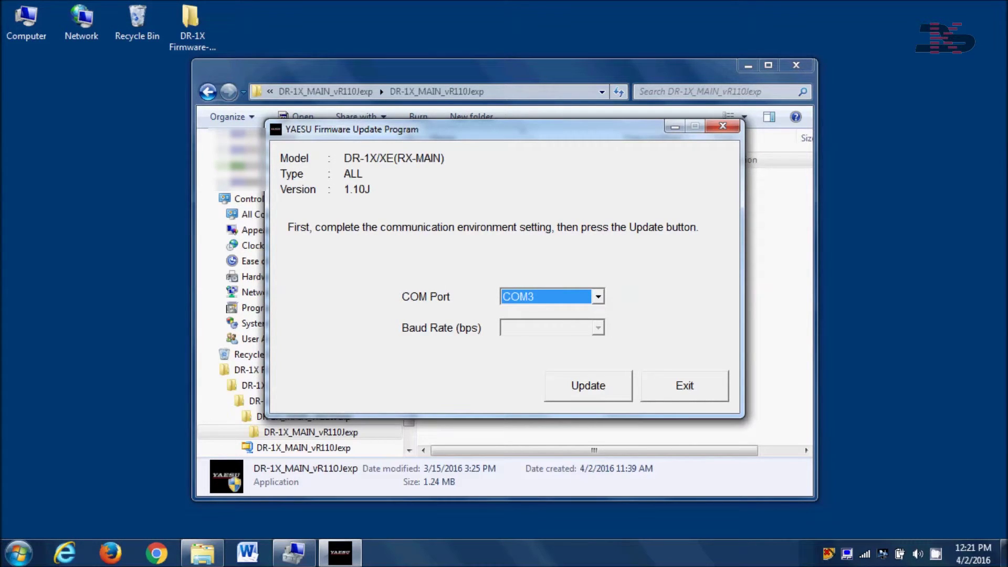
# Run the DR-1X/XE firmware update to version 1.10J, accepting the preparation procedure and dismissing the final notice.
pyautogui.press('Return')
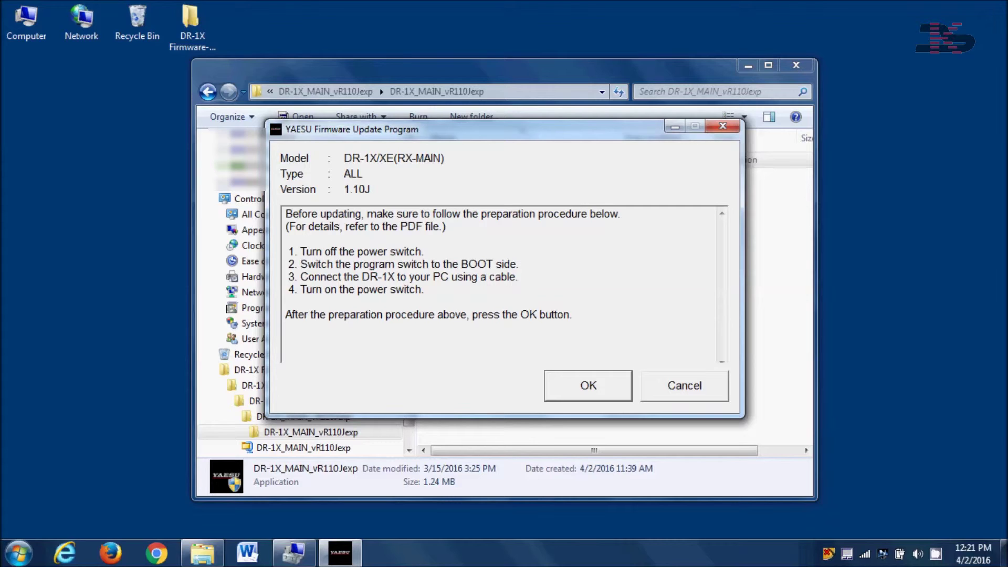
pyautogui.press('Return')
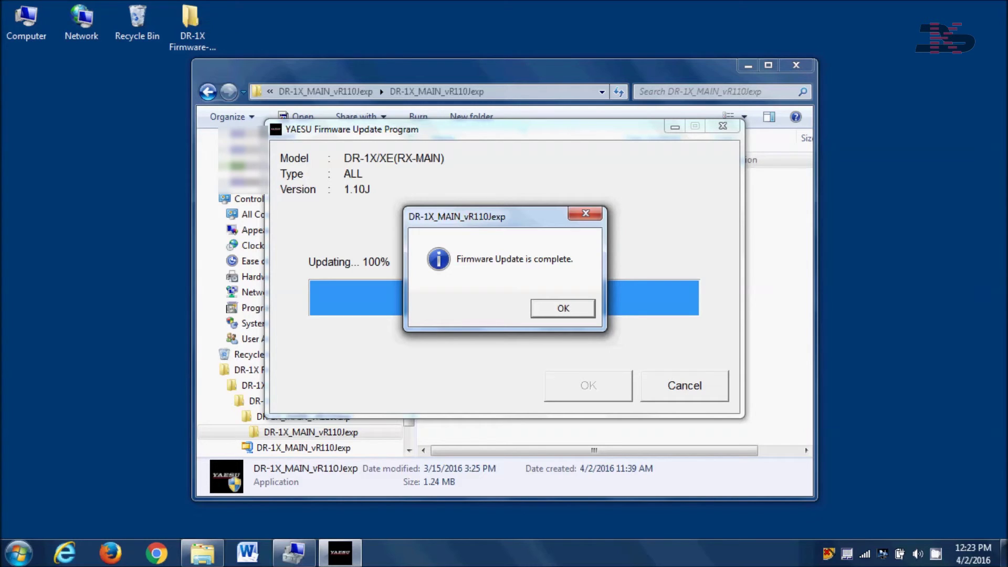
pyautogui.press('Return')
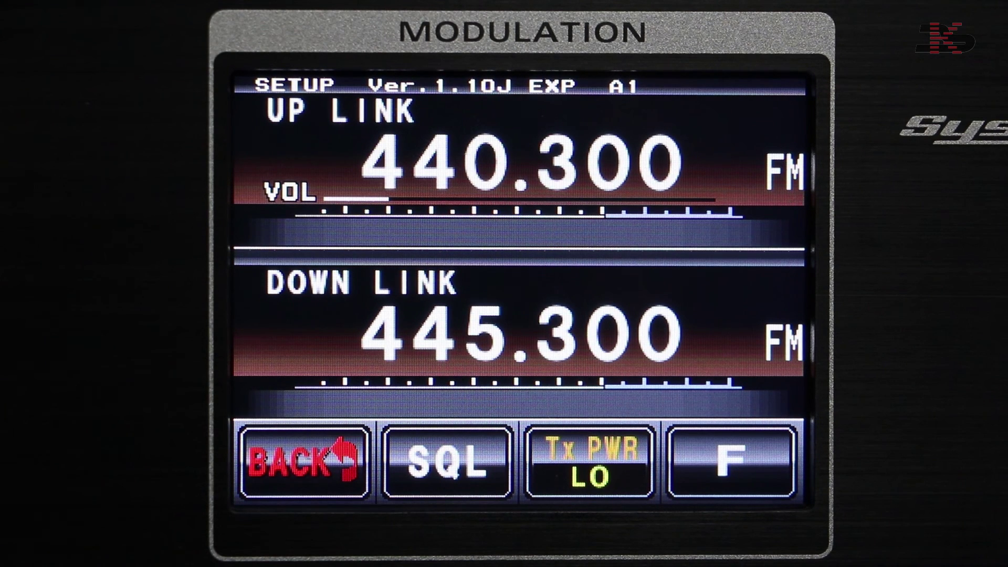
pyautogui.click(304, 461)
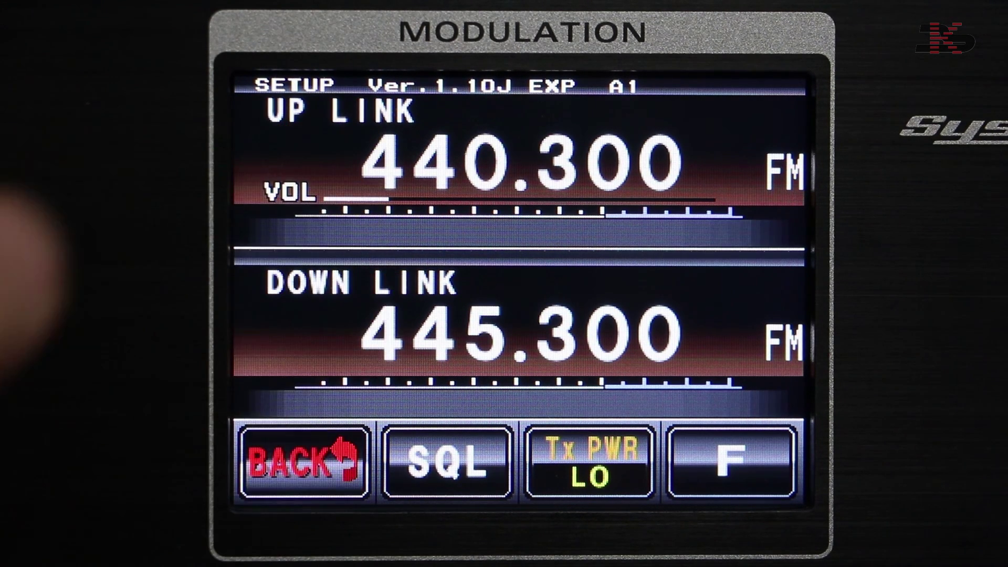